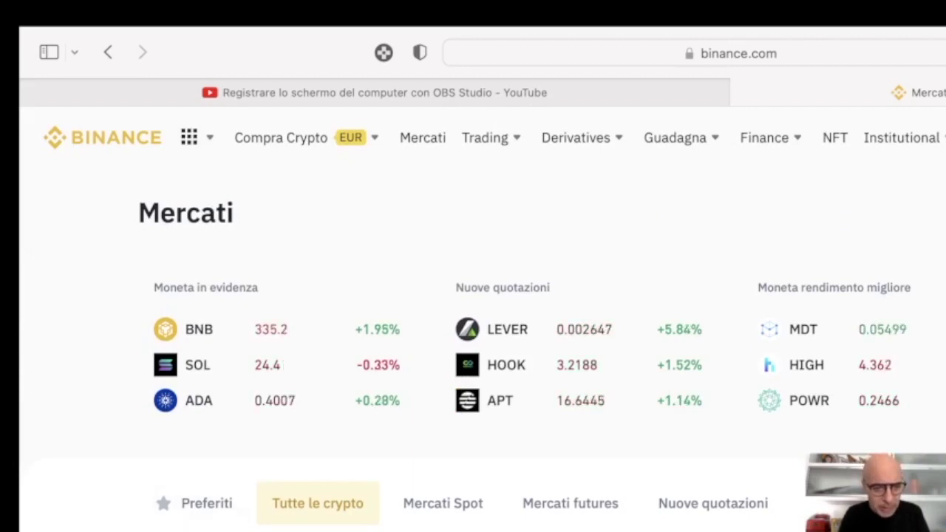
- Open the Binance Earn page and go down to its list of protected Simple Earn products
scroll(472, 317, down, 5)
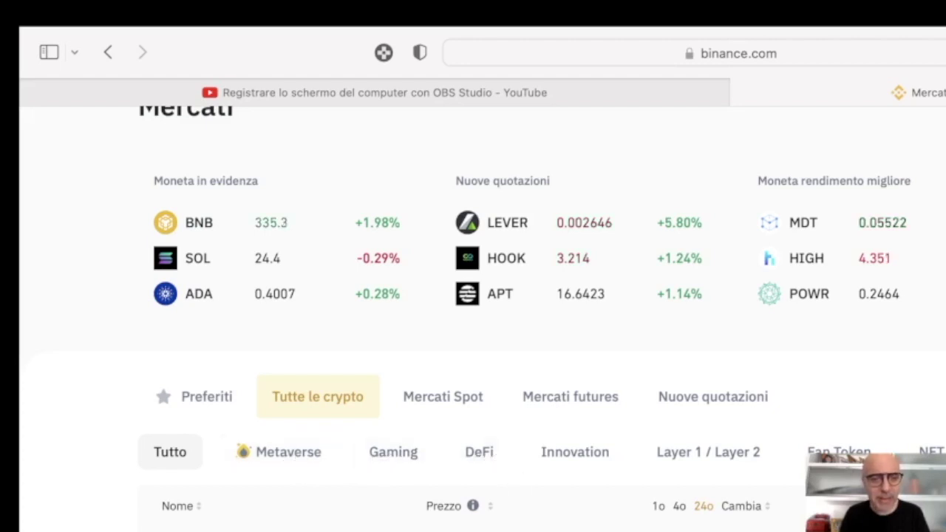
scroll(238, 293, up, 3)
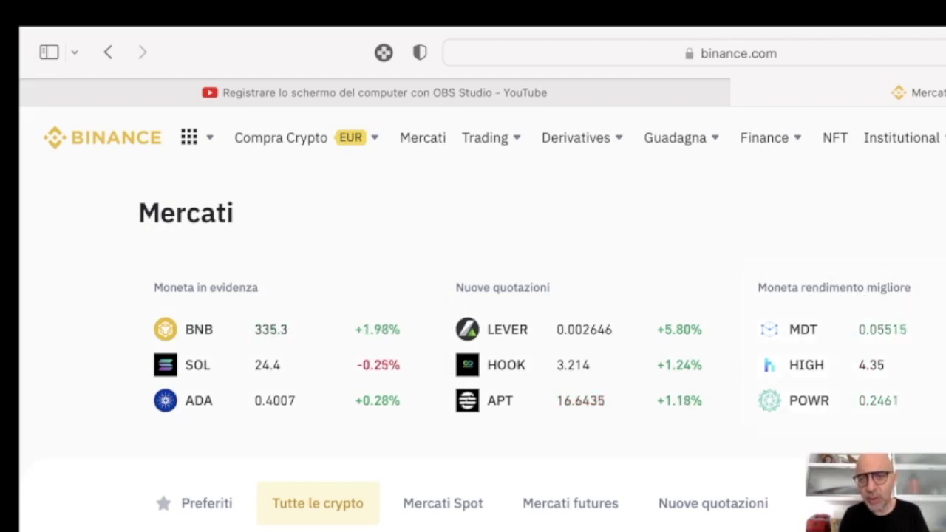
mouse_move(660, 154)
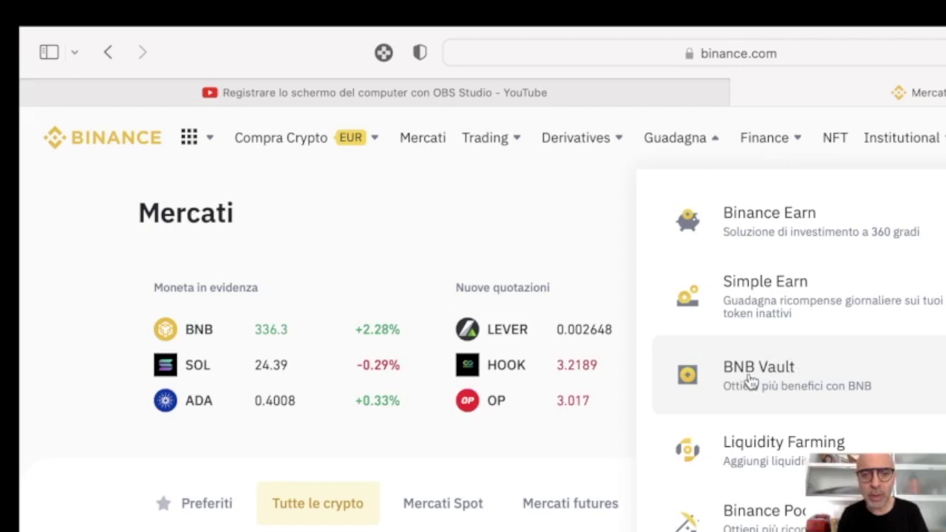
click(765, 232)
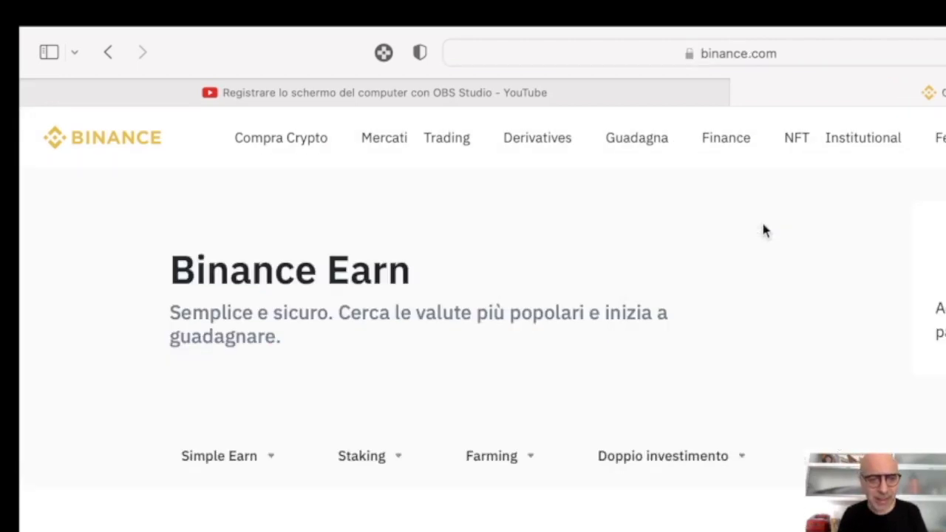
scroll(655, 490, down, 5)
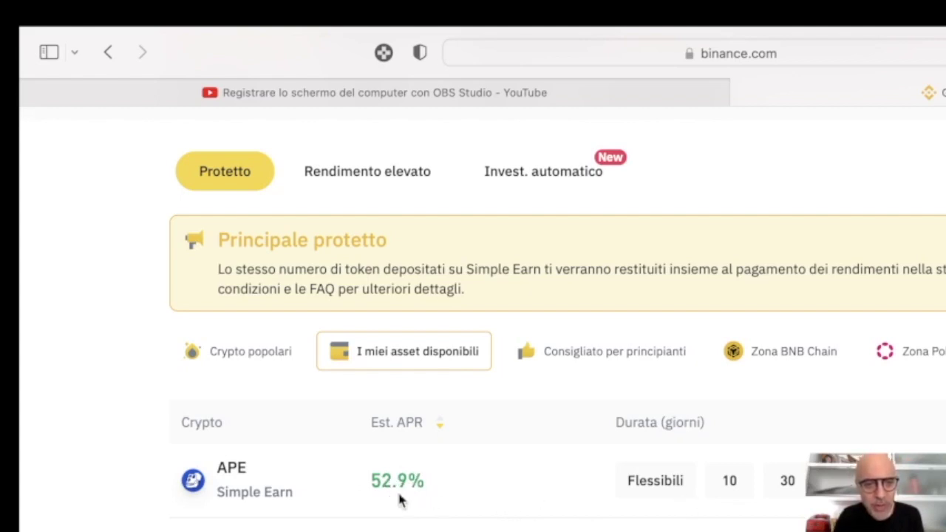
- Compare APE's estimated Simple Earn APR for the 30-day, 10-day, 120-day and flexible durations
click(783, 492)
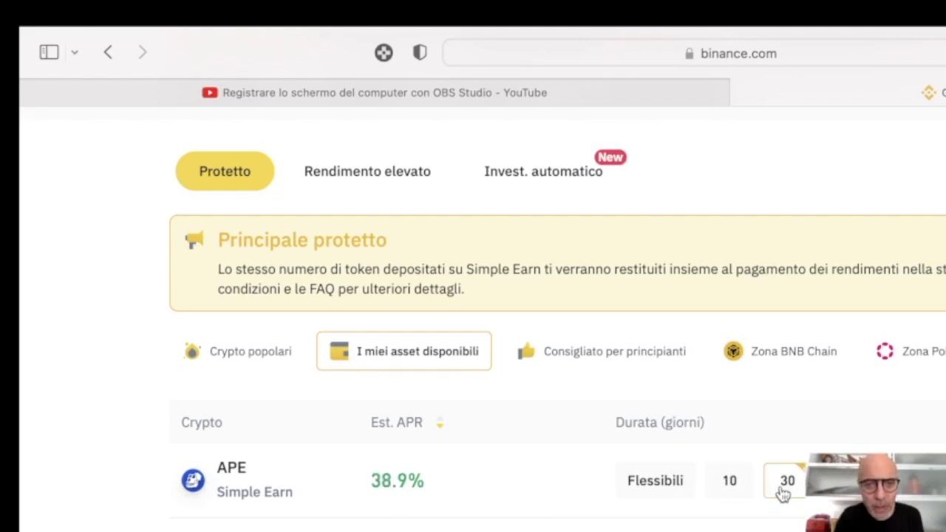
click(741, 487)
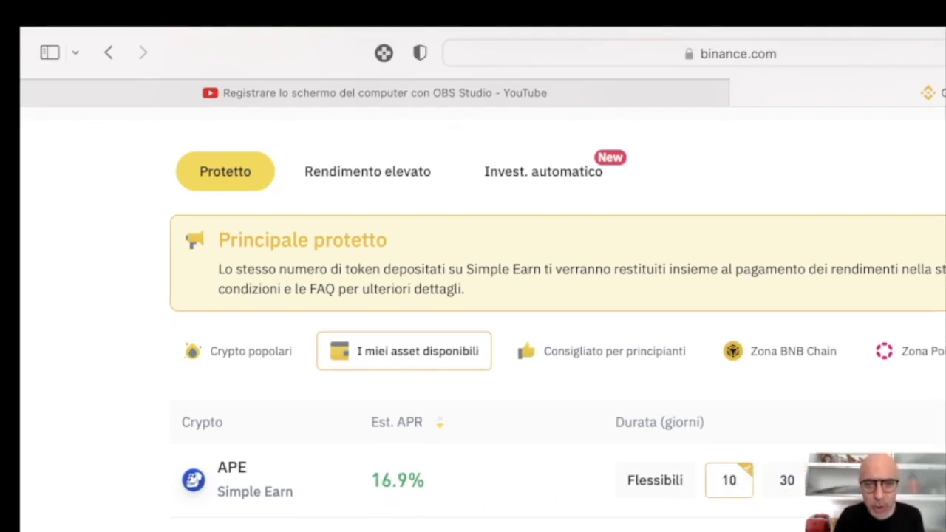
click(844, 480)
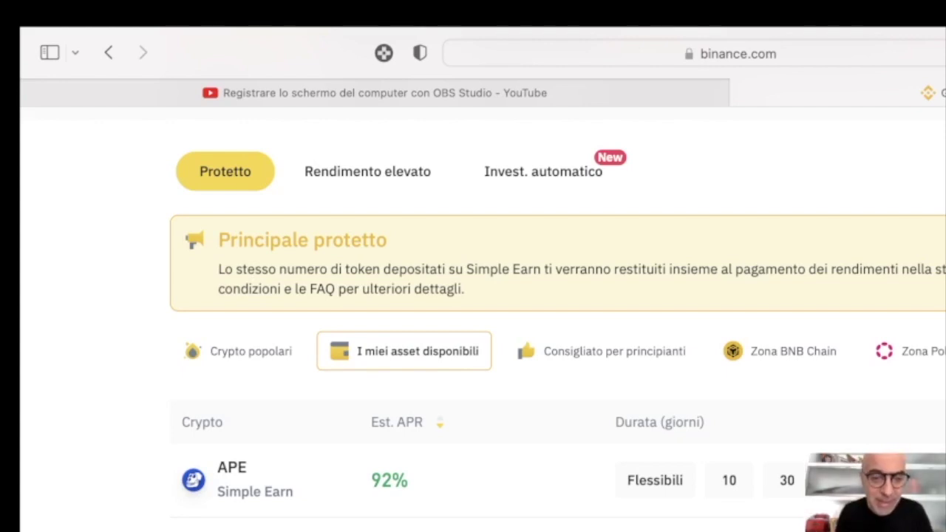
click(648, 489)
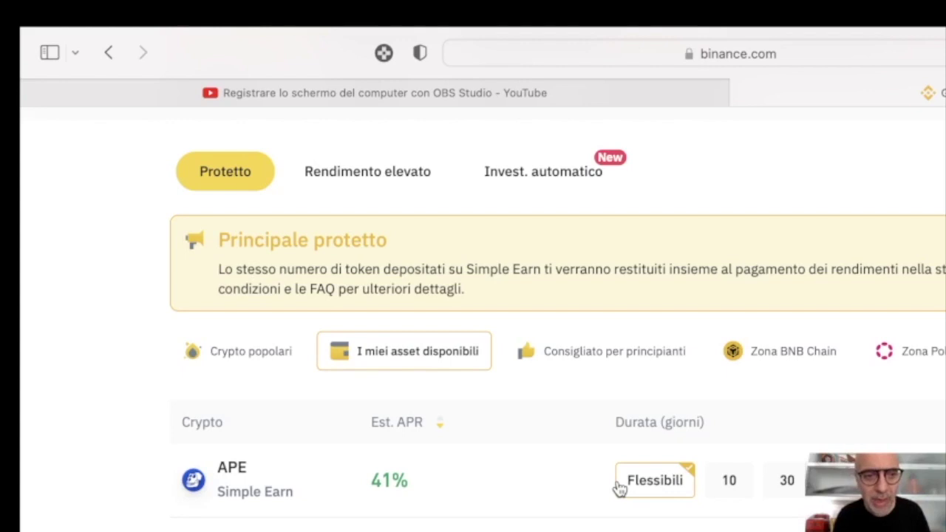
- View the Crypto popolari category, return to I miei asset disponibili and review the listed coins with their APRs and durations
scroll(312, 280, up, 2)
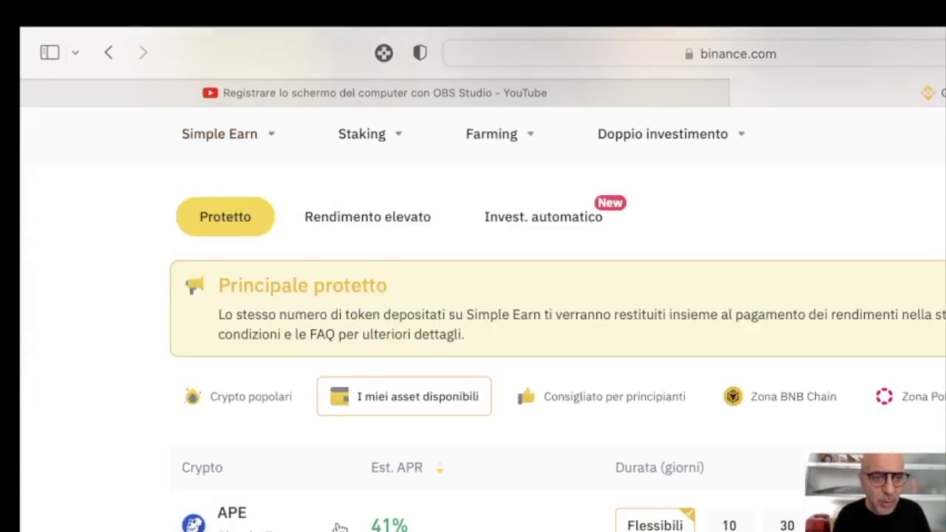
click(264, 406)
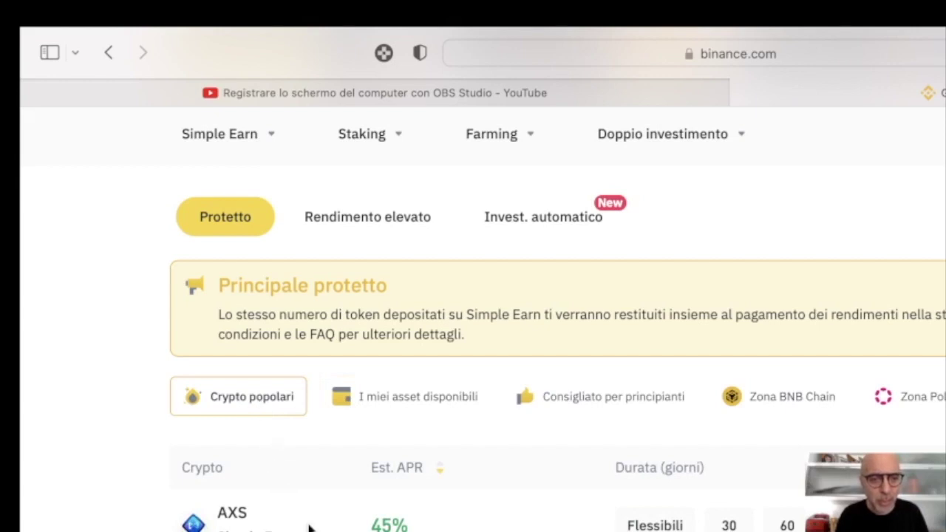
click(407, 397)
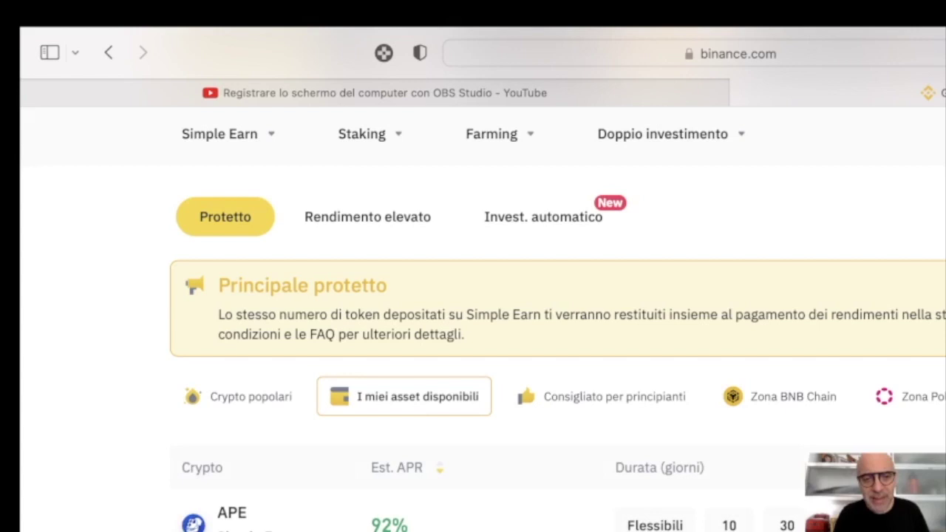
scroll(473, 333, down, 1)
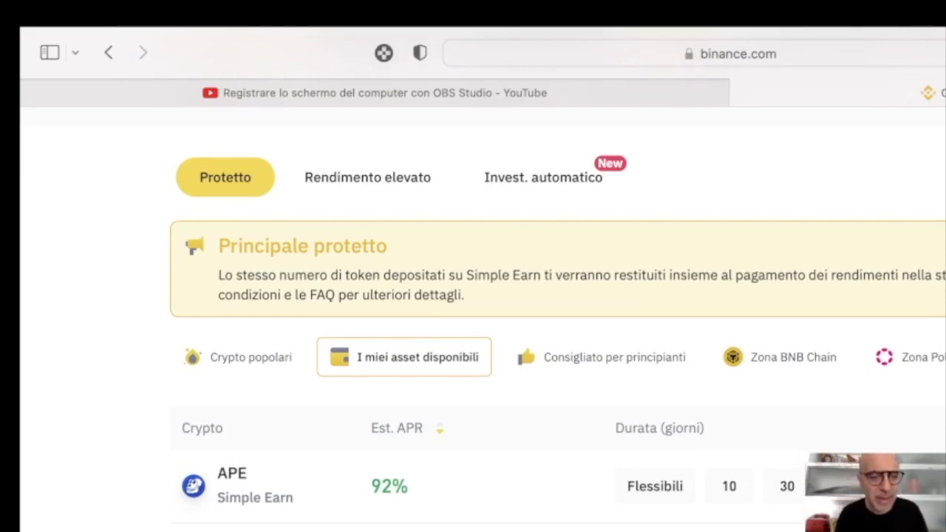
scroll(484, 316, down, 3)
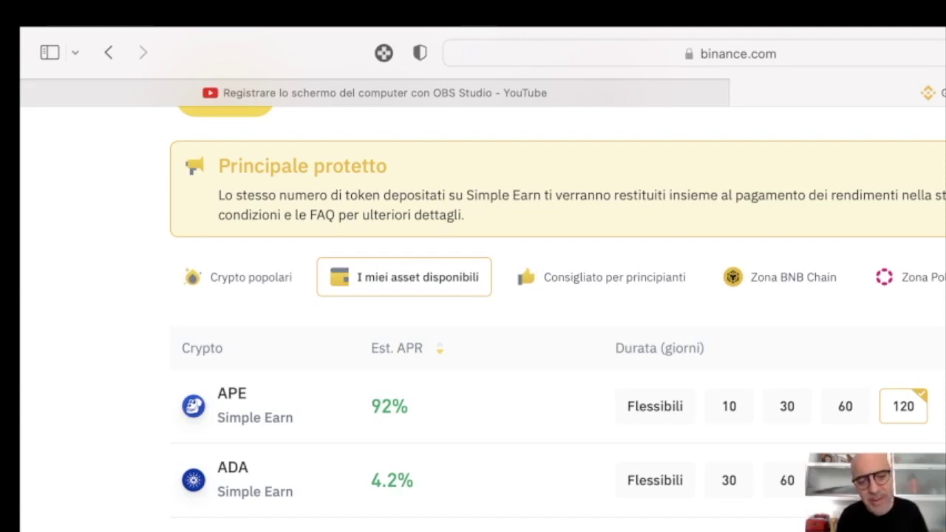
scroll(483, 314, down, 3)
scroll(483, 315, up, 3)
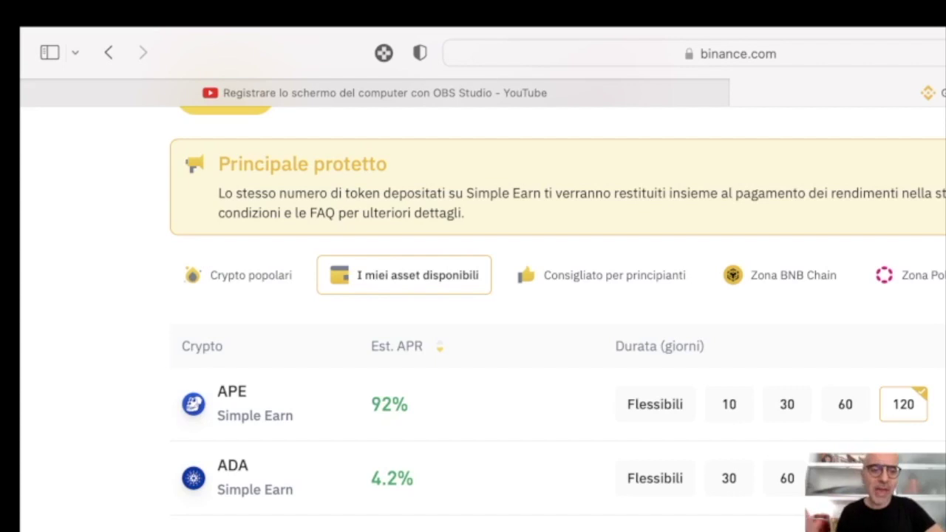
- Show the Consigliato per principianti products and review the listed cryptocurrencies and their estimated APRs
click(586, 275)
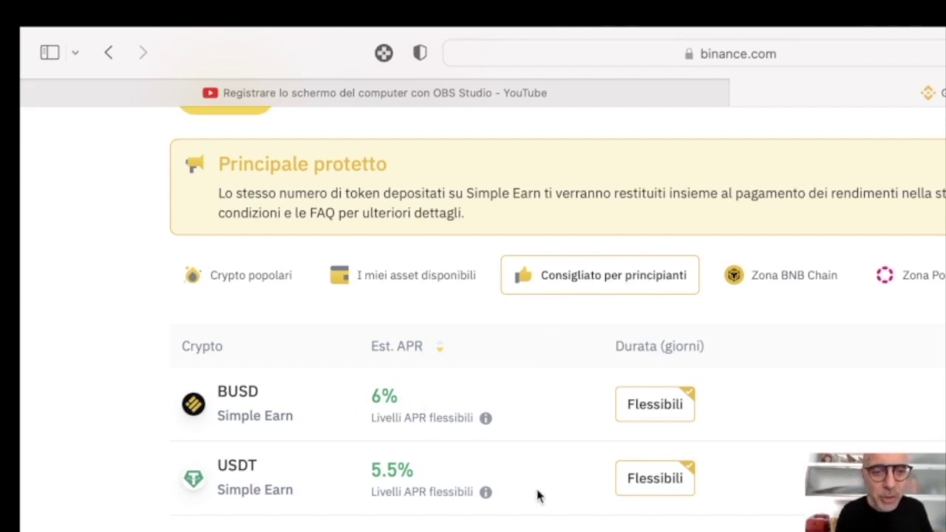
scroll(472, 454, down, 1)
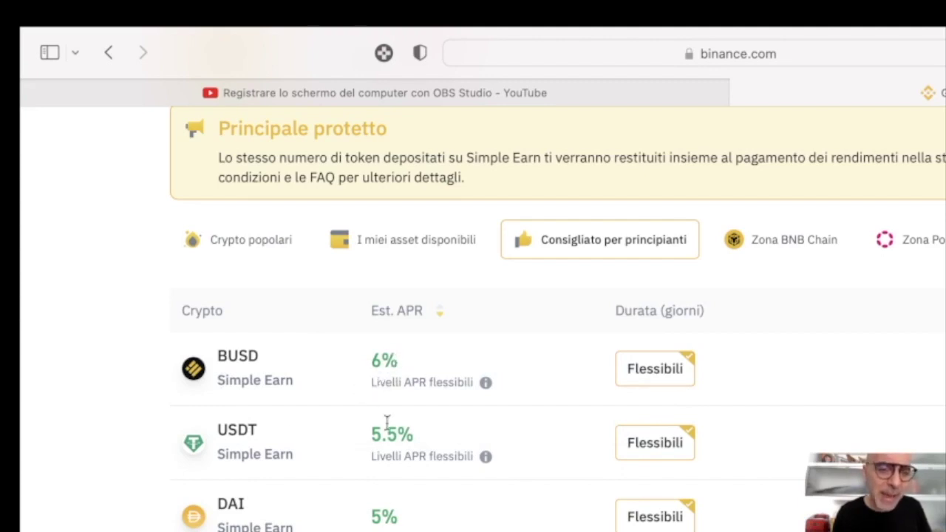
scroll(401, 521, down, 3)
scroll(399, 522, up, 3)
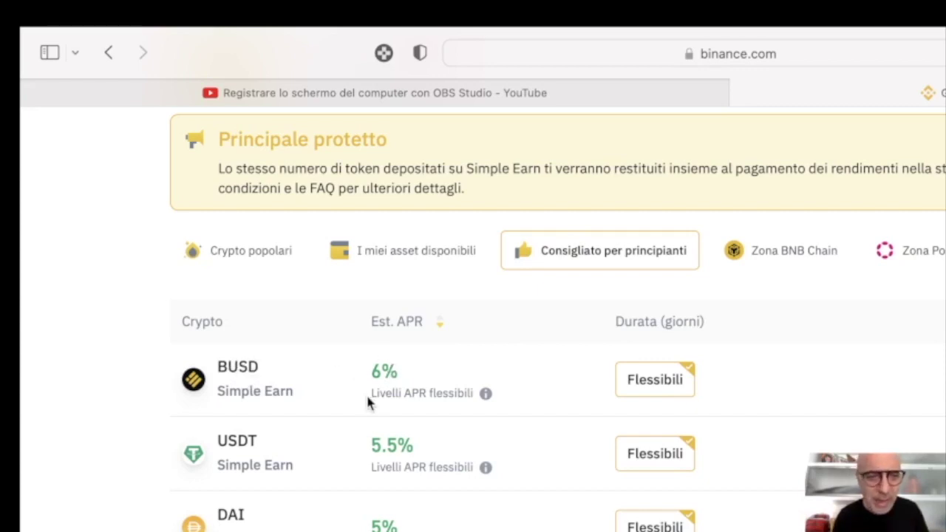
- Leave Binance Earn for the BNB Vault page and review its estimated APR, own shares and rewards
scroll(381, 458, up, 5)
scroll(382, 464, up, 2)
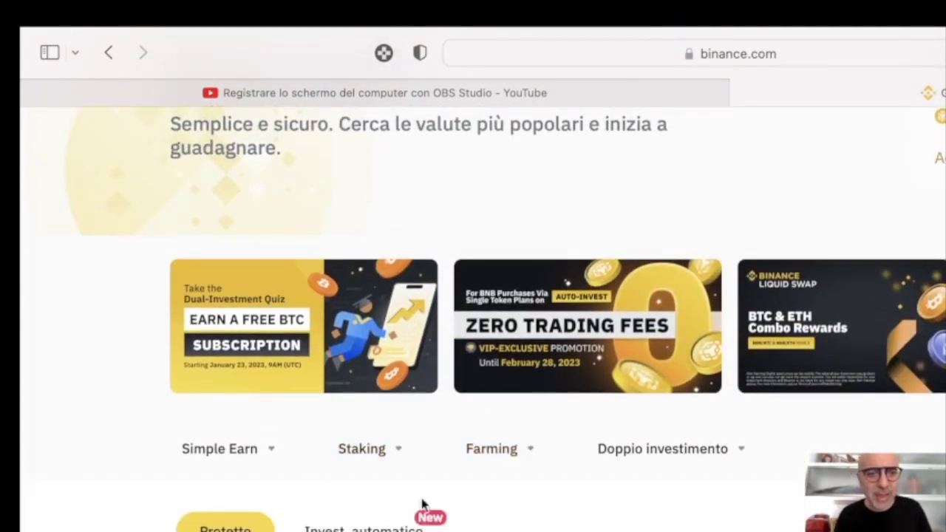
key(super+bracketleft)
click(728, 384)
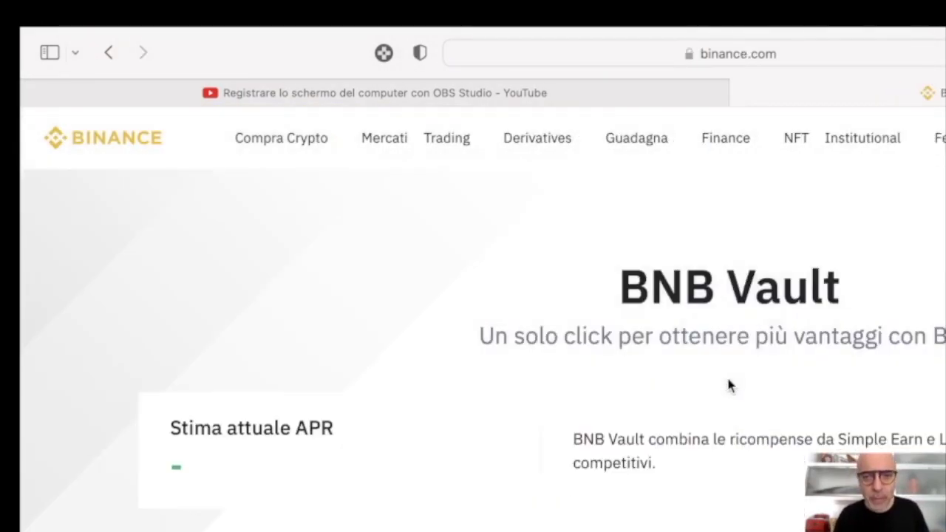
scroll(728, 384, down, 3)
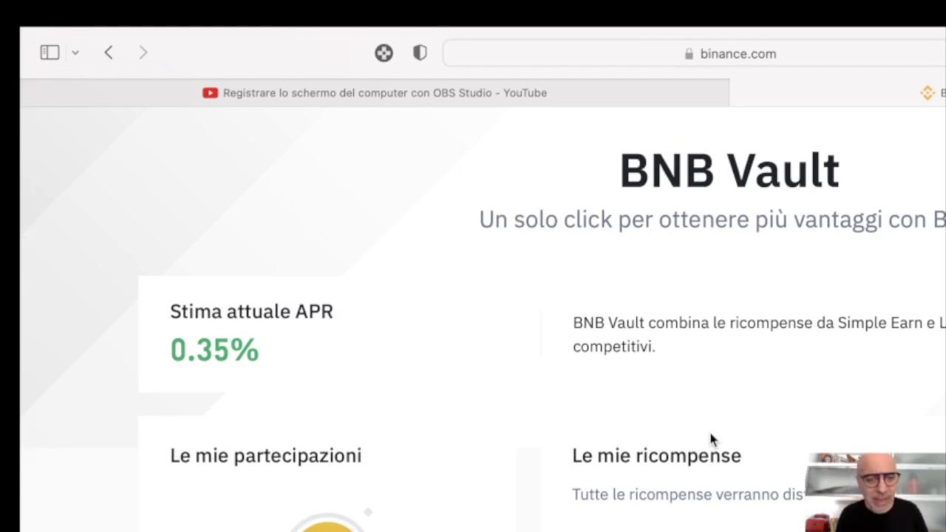
scroll(711, 440, down, 4)
scroll(377, 524, up, 1)
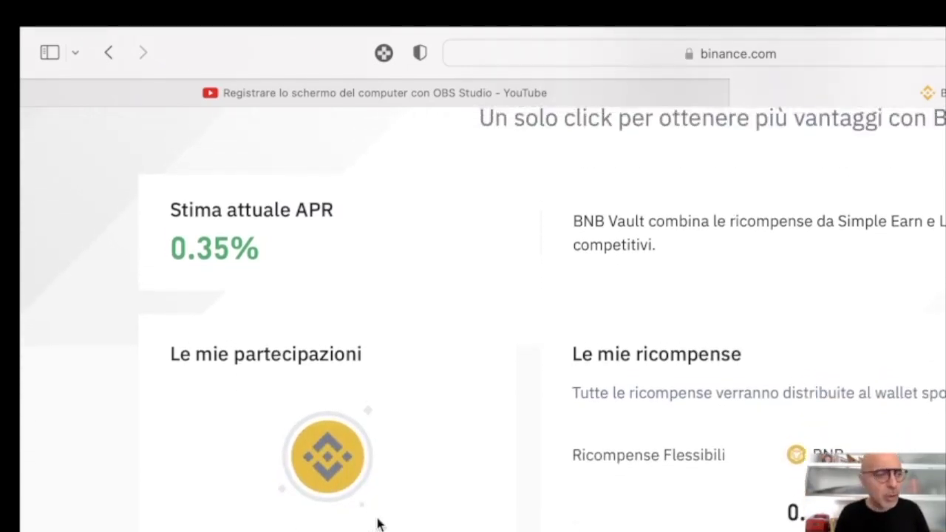
scroll(377, 525, up, 1)
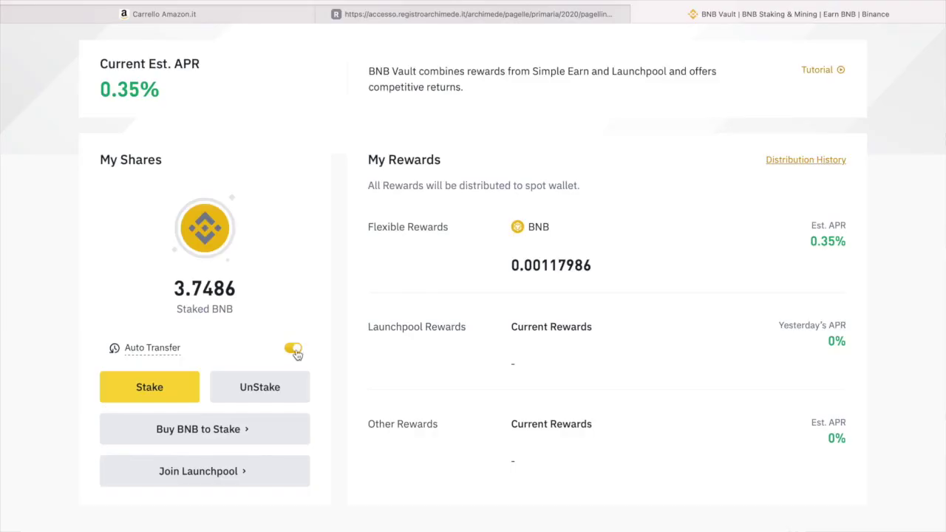
- Toggle BNB Vault's Auto Transfer off and back on, and bring up the BNB staking dialog
click(294, 348)
click(294, 349)
click(386, 369)
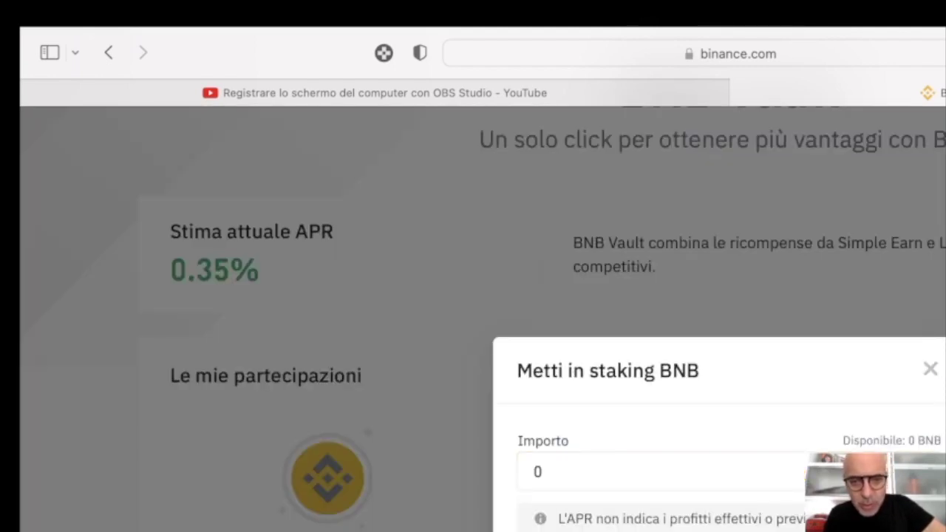
- Close the BNB staking dialog and examine the unstaking dialog's amount and redemption method options
click(930, 369)
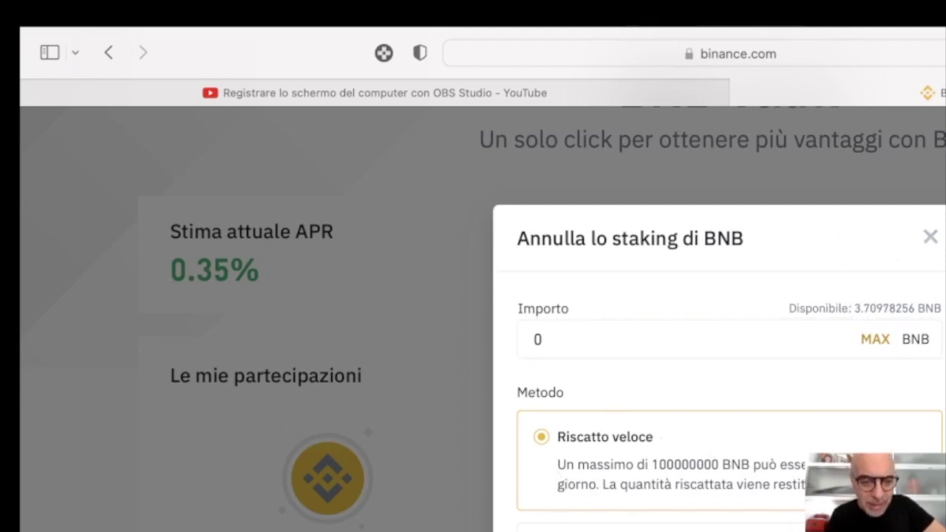
click(823, 327)
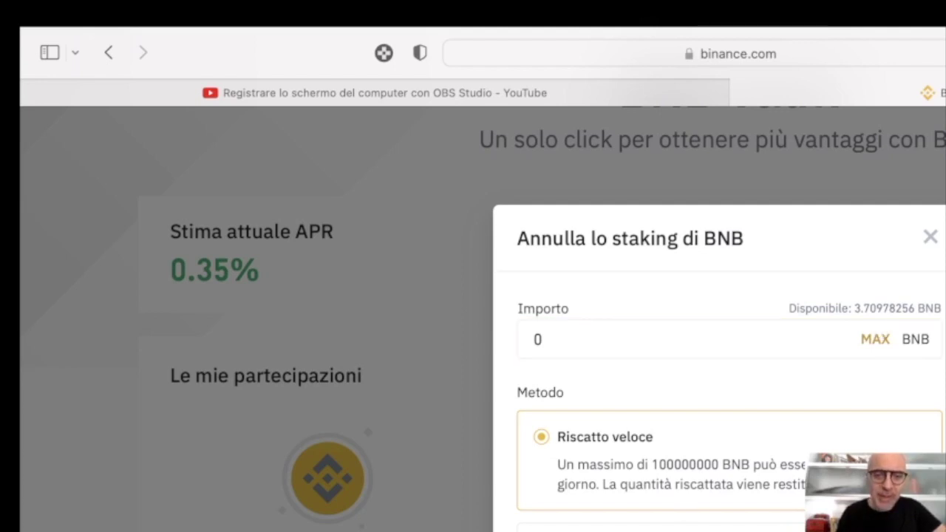
click(576, 528)
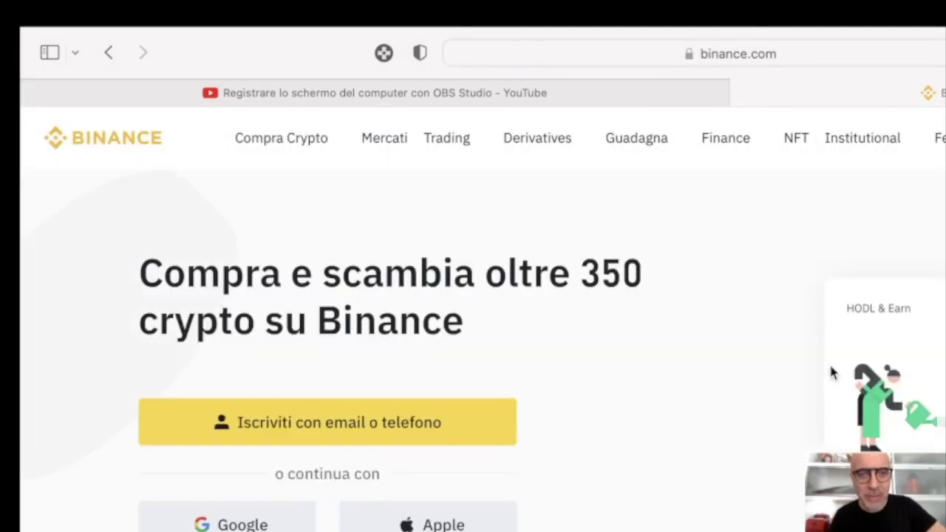
- Open the Binance Card page, review its balance and daily limits, and display the card level and cashback table
mouse_move(753, 148)
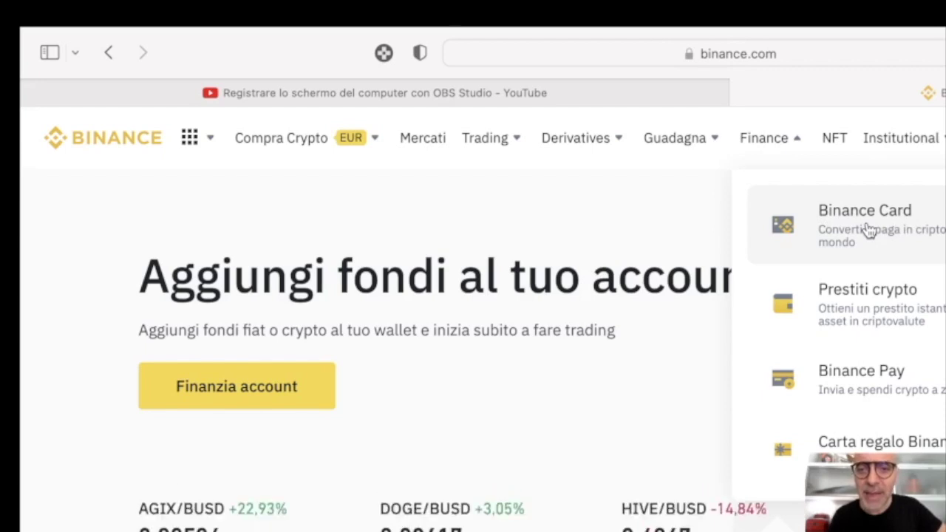
click(894, 231)
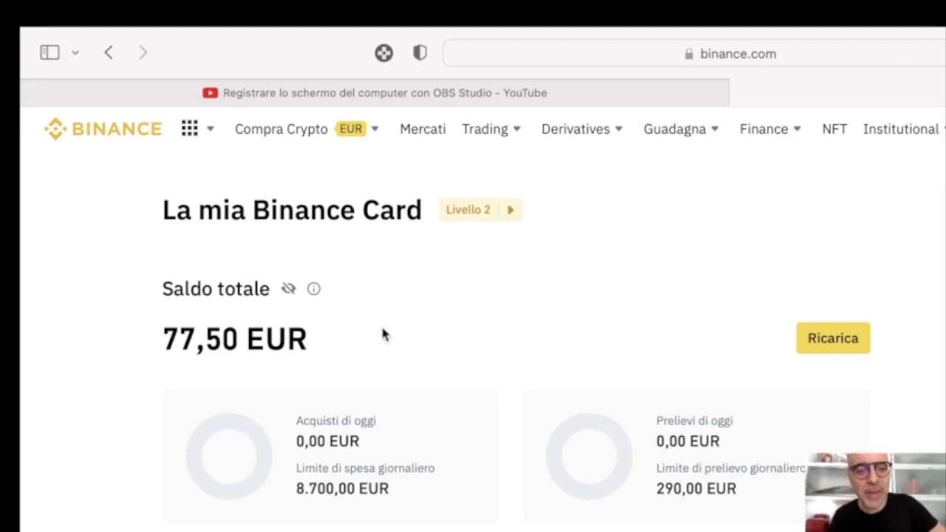
scroll(392, 357, down, 2)
scroll(392, 357, up, 2)
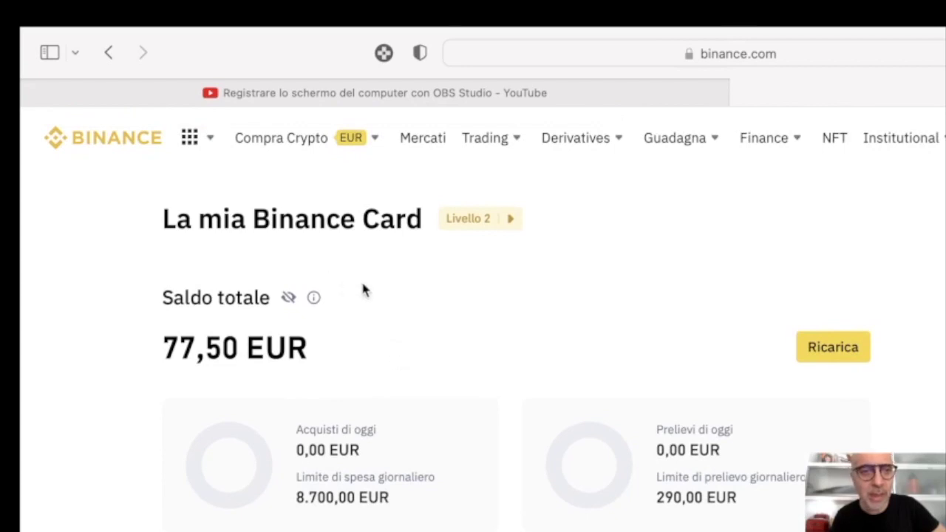
scroll(580, 402, down, 5)
scroll(580, 401, up, 5)
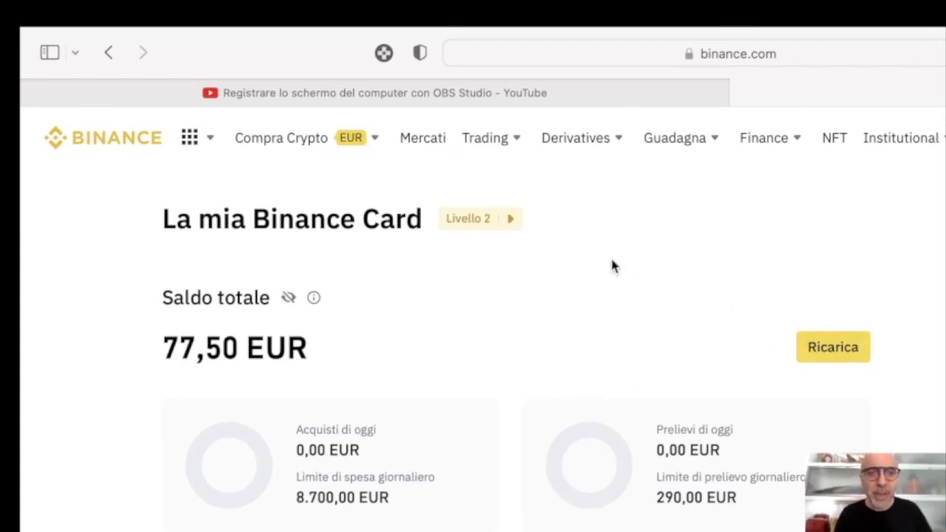
click(511, 222)
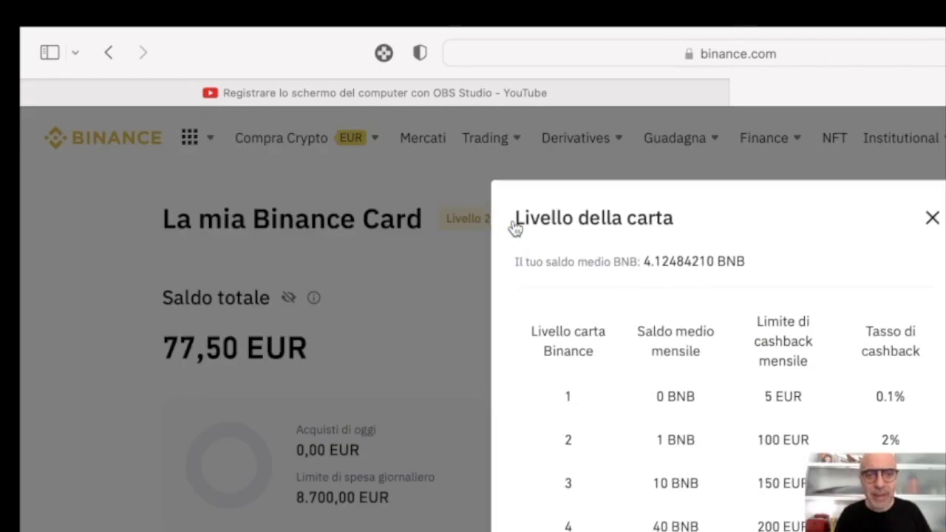